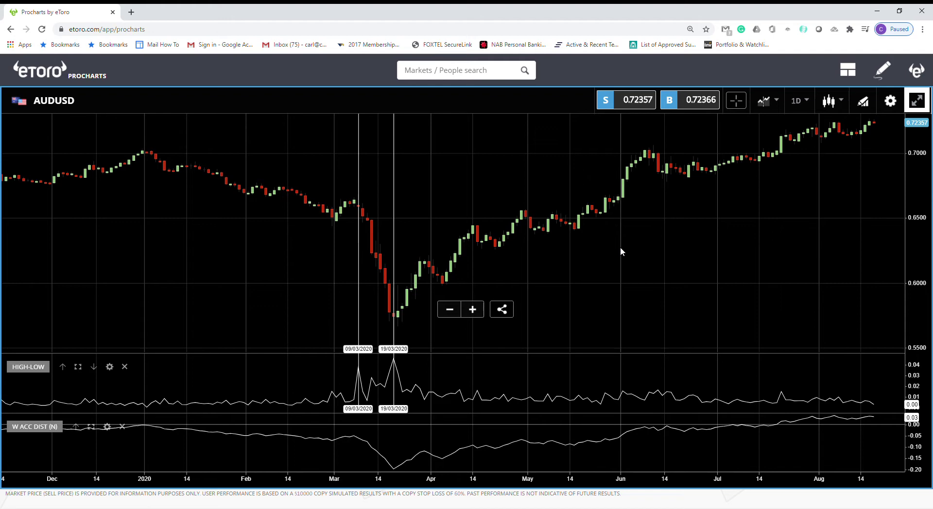
# - Fix a second vertical line on the 19/03/2020 AUDUSD candle
pyautogui.click(401, 365)
pyautogui.click(890, 102)
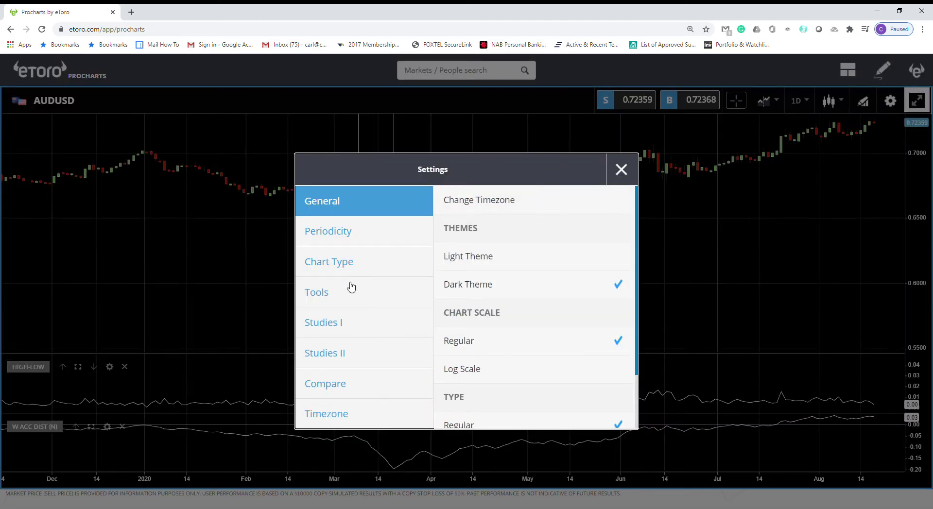
pyautogui.click(338, 335)
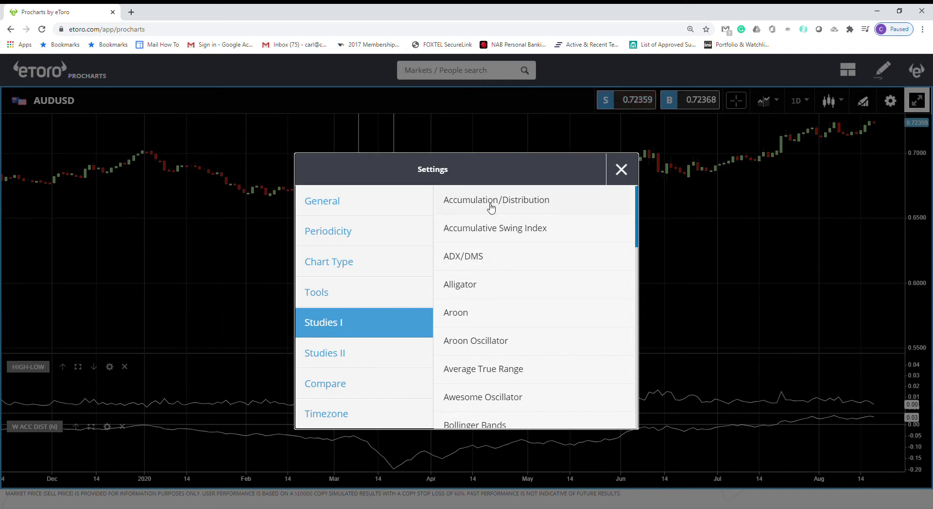
pyautogui.click(622, 169)
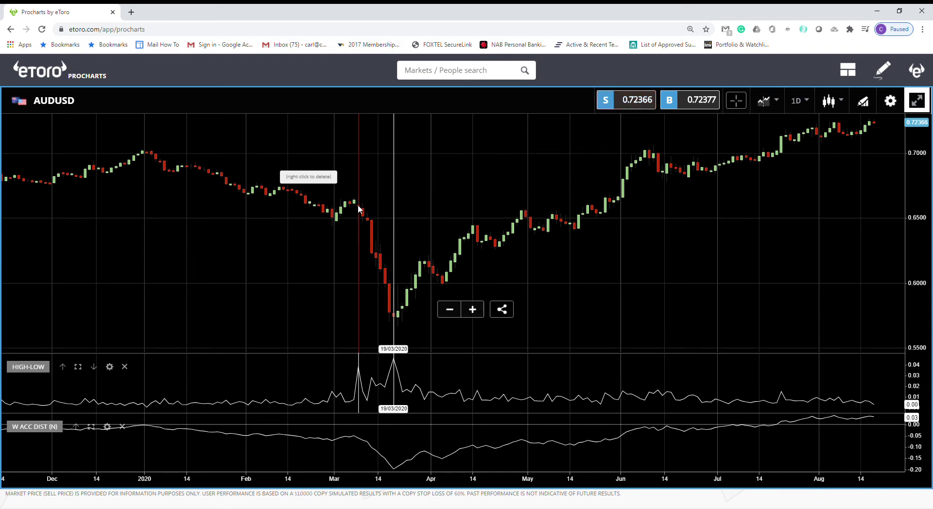
# - Place vertical lines at the 9/03/2020 and 19/03/2020 candles
pyautogui.click(360, 208)
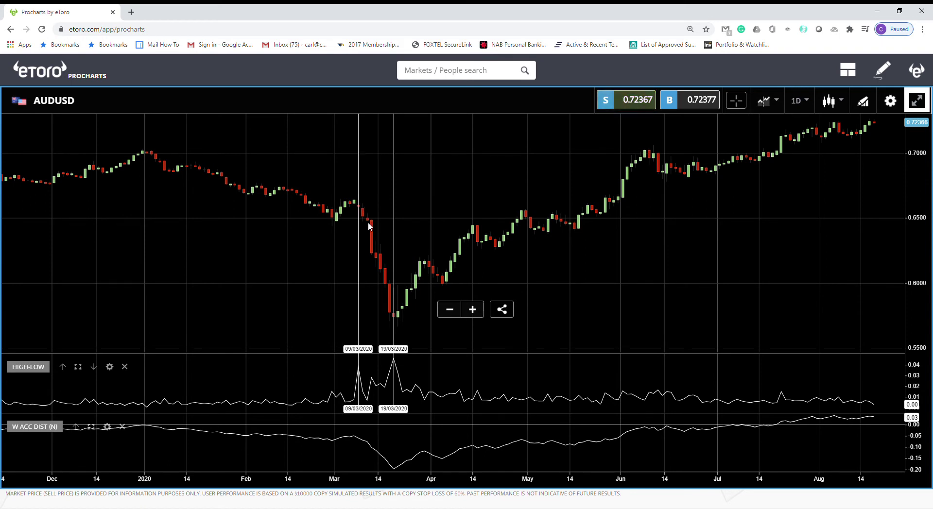
pyautogui.click(394, 362)
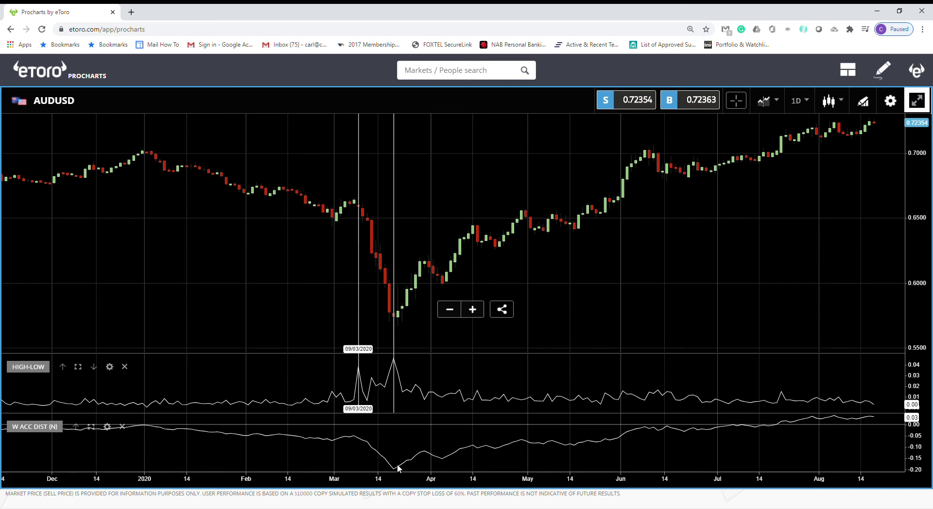
# - Place the 19 March 2020 marker, then zoom into the late April–mid August candles
pyautogui.click(395, 335)
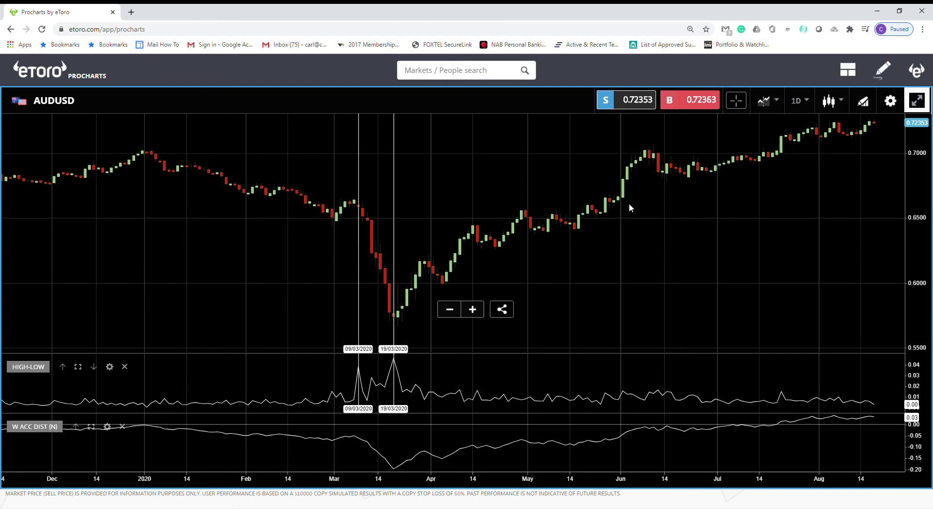
pyautogui.scroll(2, 527, 380)
pyautogui.scroll(2, 490, 374)
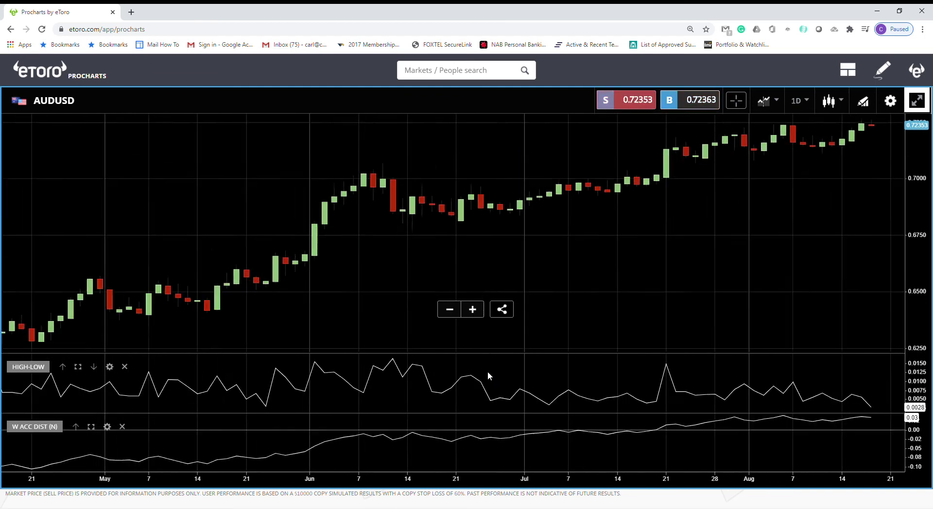
pyautogui.scroll(1, 473, 372)
pyautogui.scroll(-2, 498, 373)
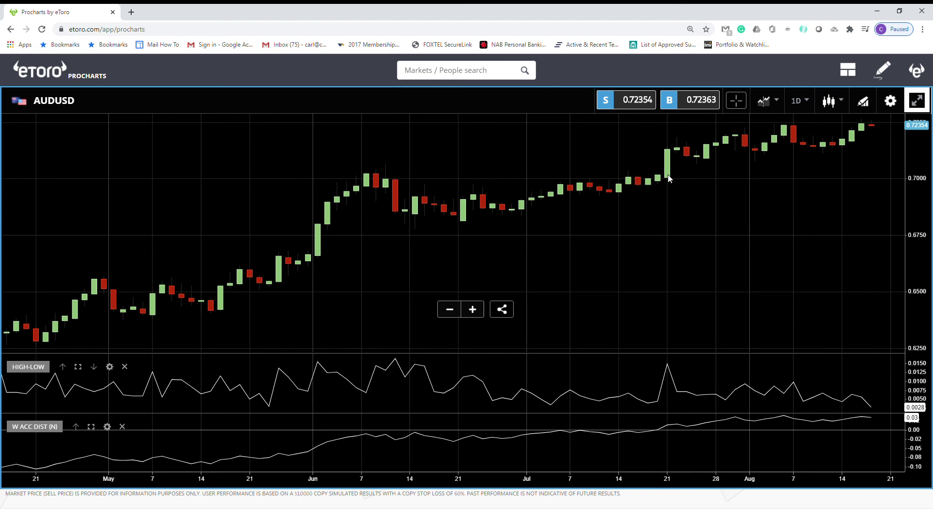
# - Zoom the chart to span December 2019 to mid-August 2020, showing both March markers
pyautogui.scroll(-3, 668, 178)
pyautogui.scroll(-2, 667, 174)
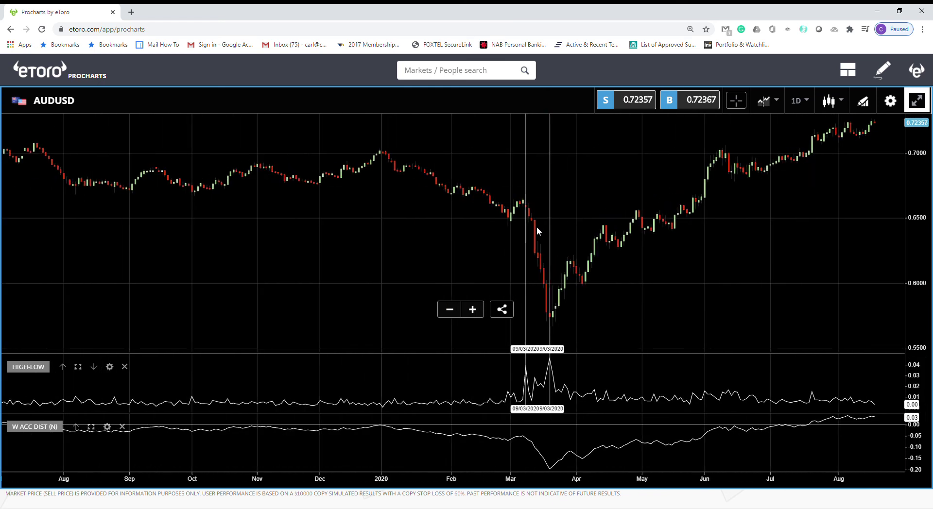
pyautogui.scroll(3, 537, 226)
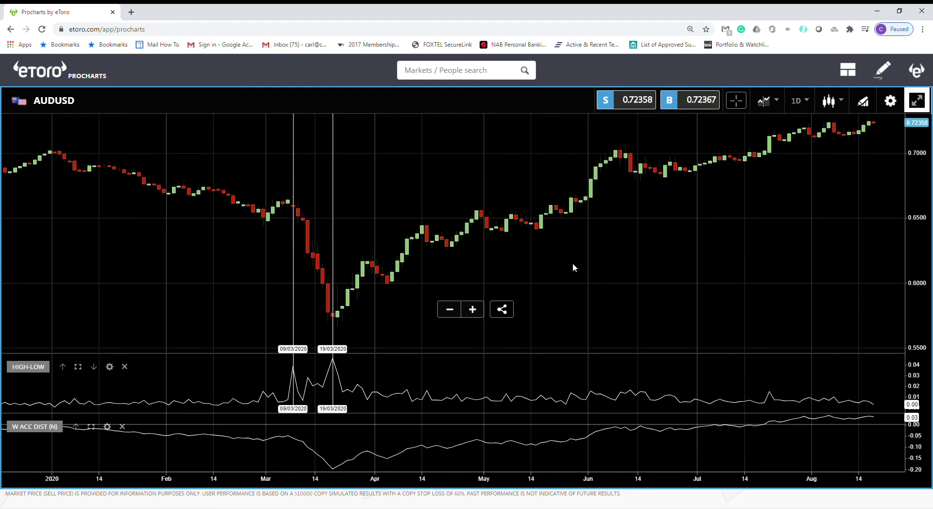
pyautogui.scroll(-2, 599, 215)
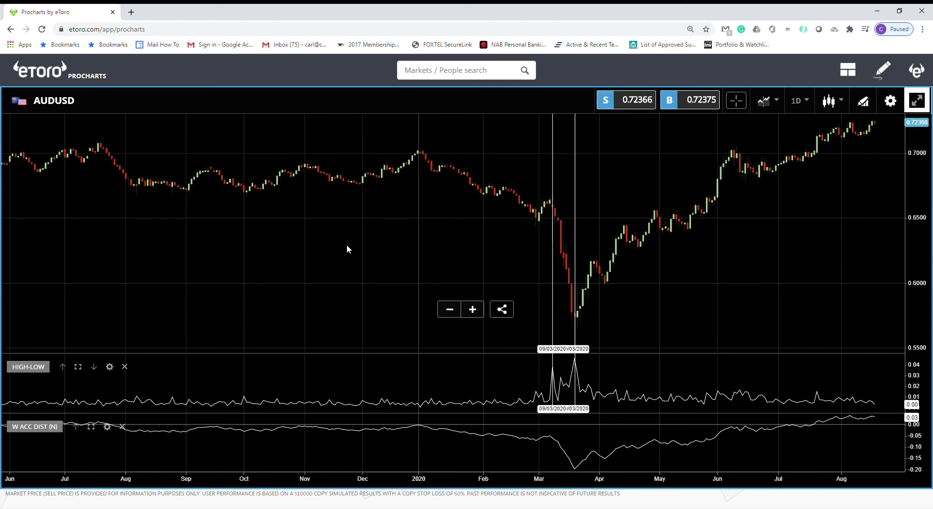
pyautogui.scroll(3, 565, 282)
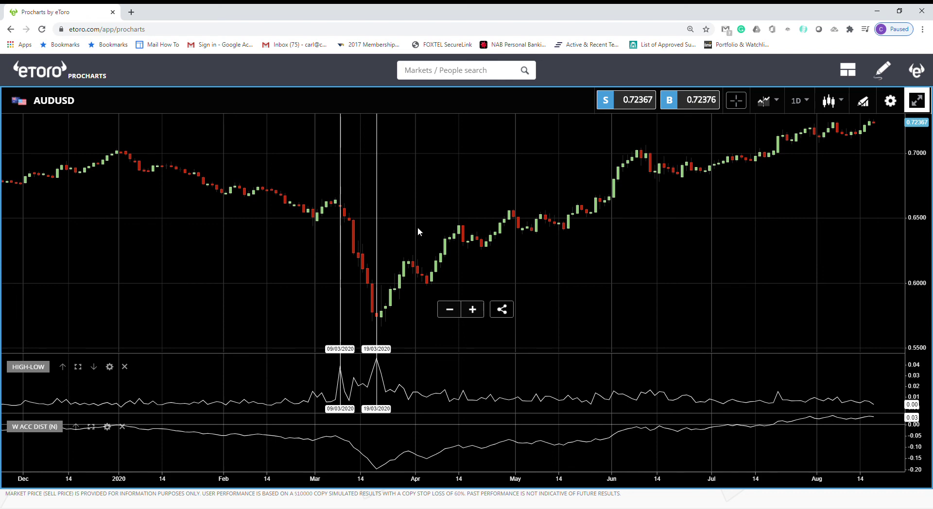
pyautogui.scroll(-3, 418, 229)
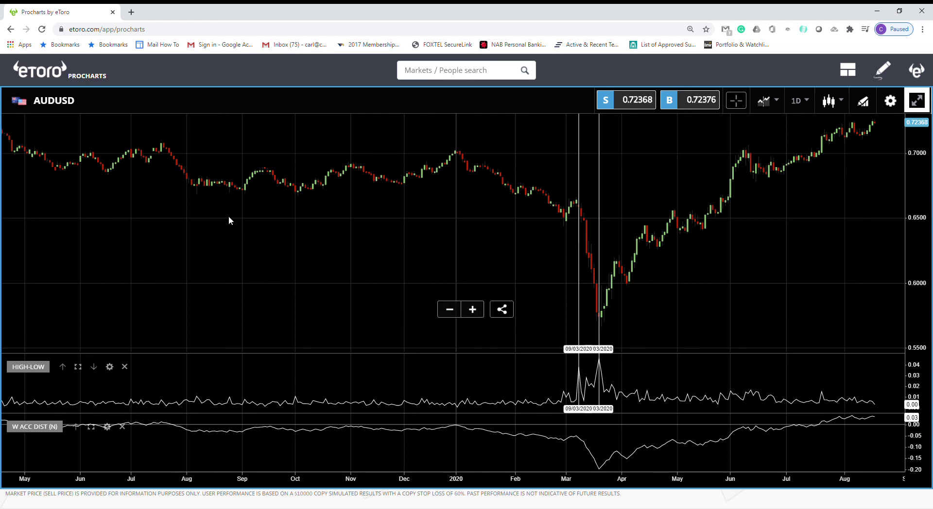
pyautogui.scroll(3, 349, 226)
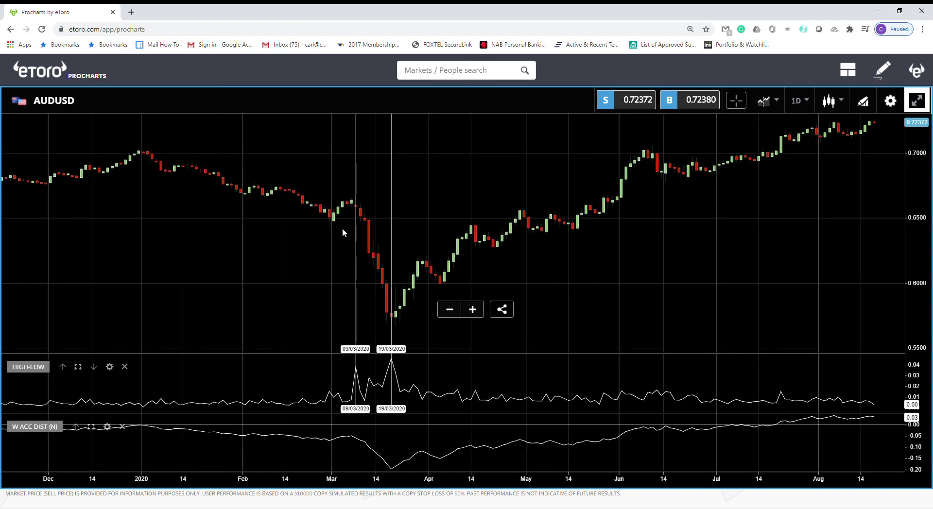